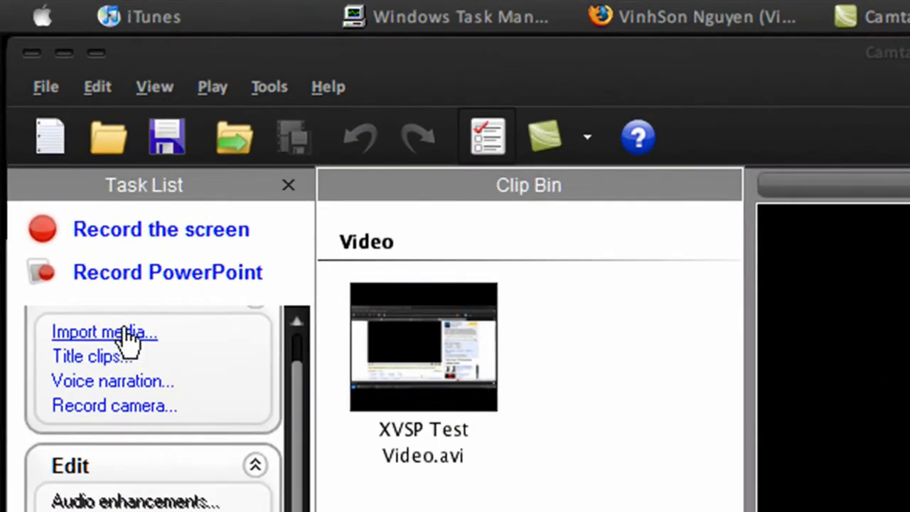
- Dismiss the import dialog and drag XVSP Test Video.avi onto the Video 1 track
click(125, 332)
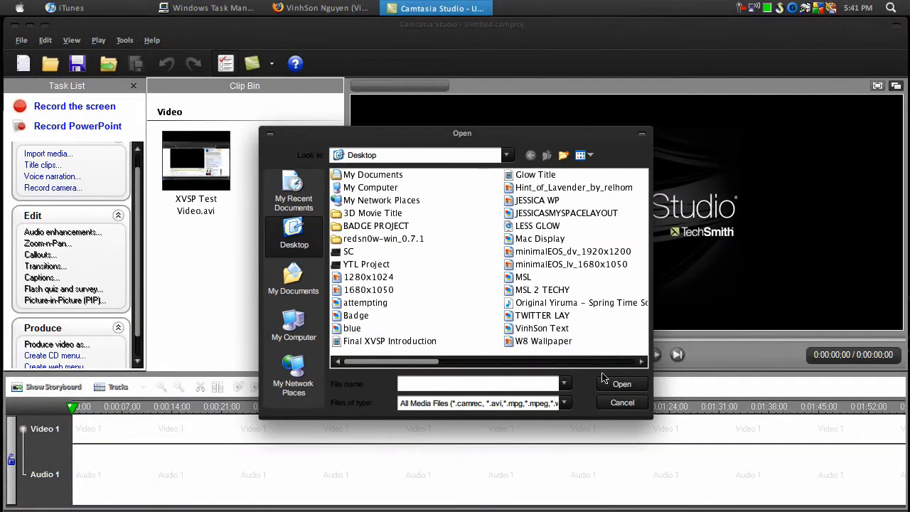
click(621, 402)
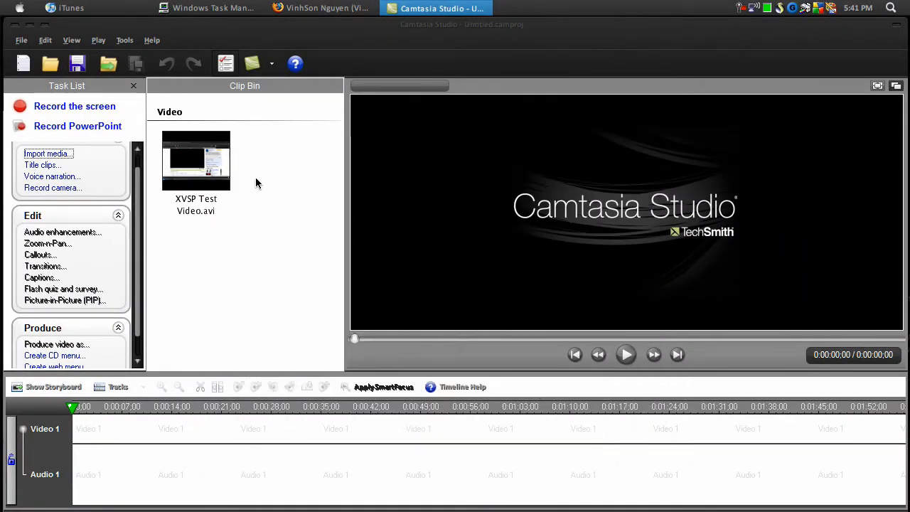
drag(212, 163, 209, 428)
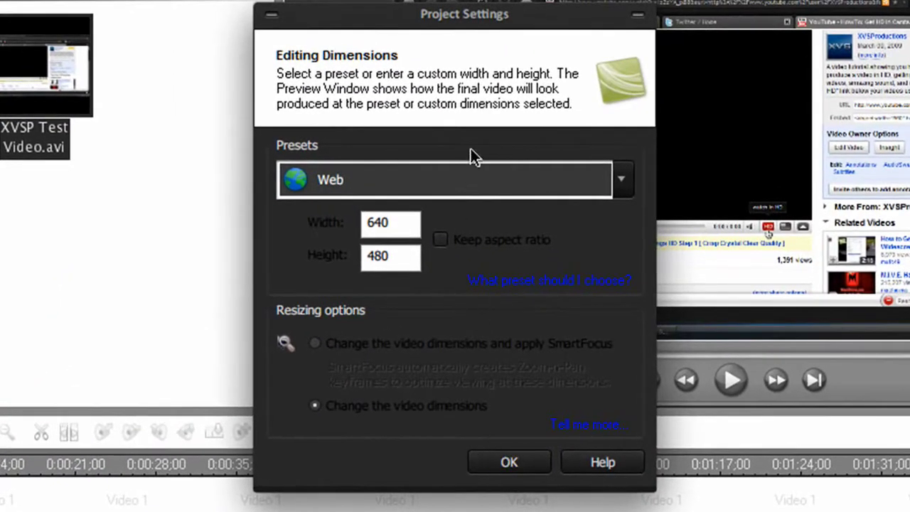
- Set custom editing dimensions of 1280 x 720
click(469, 232)
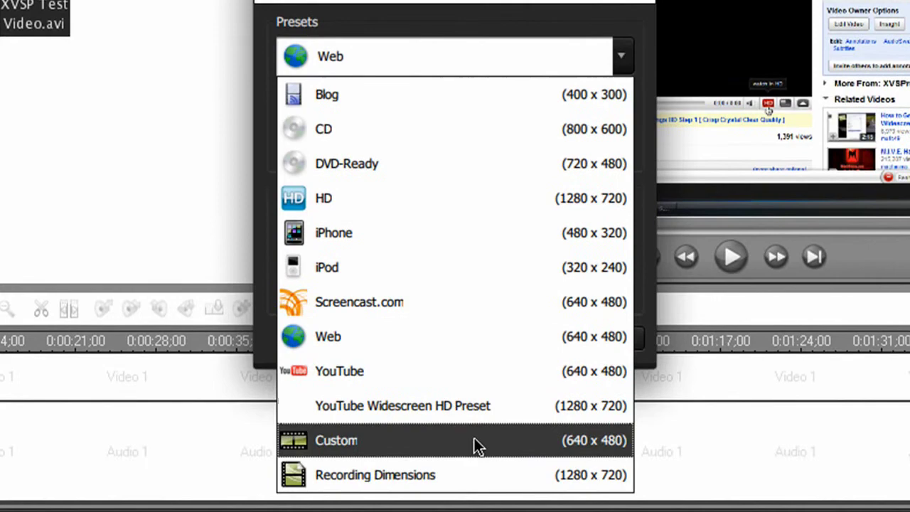
click(474, 440)
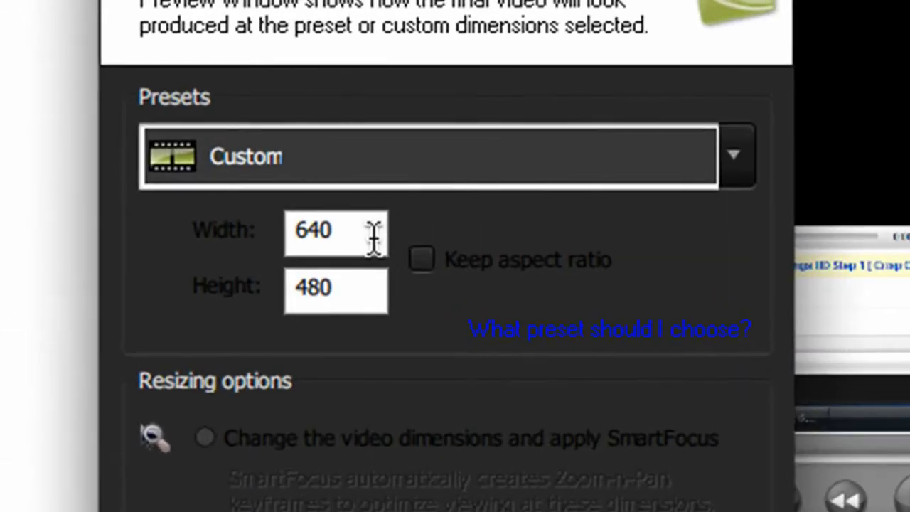
drag(412, 103, 328, 100)
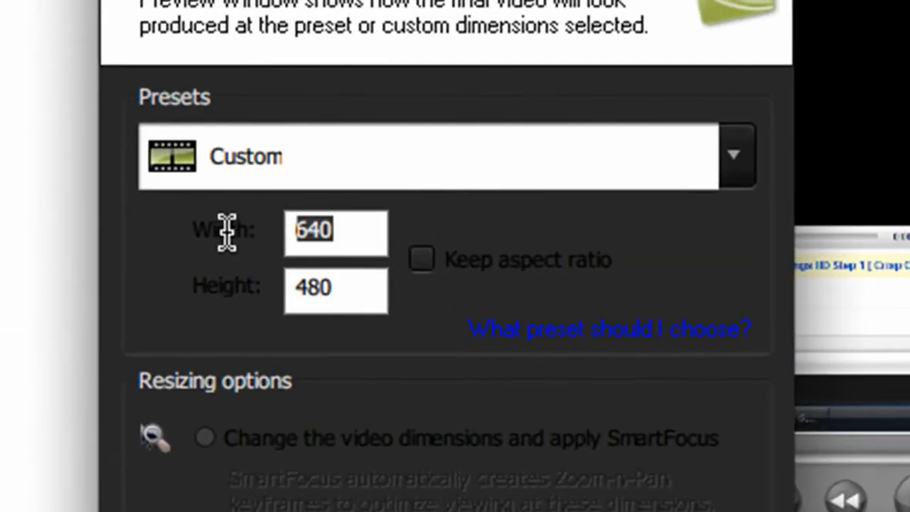
text(1280)
key(Tab)
text(720)
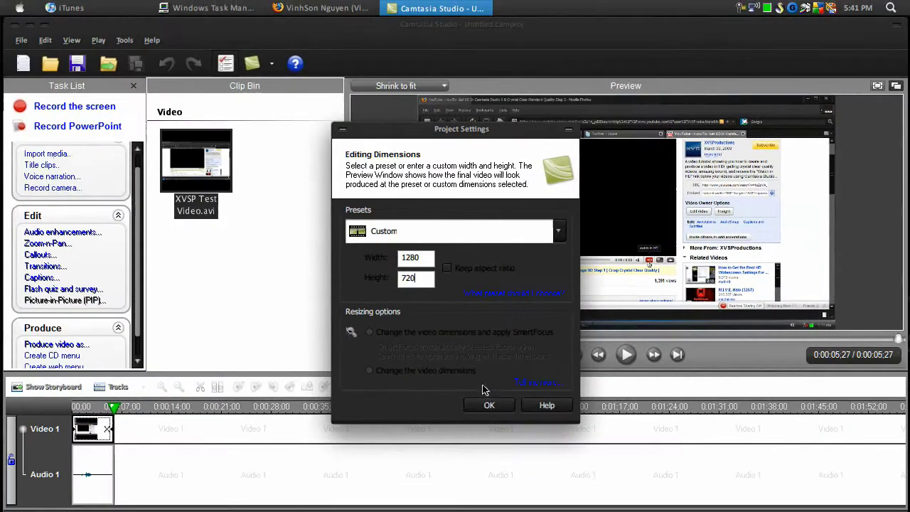
click(486, 405)
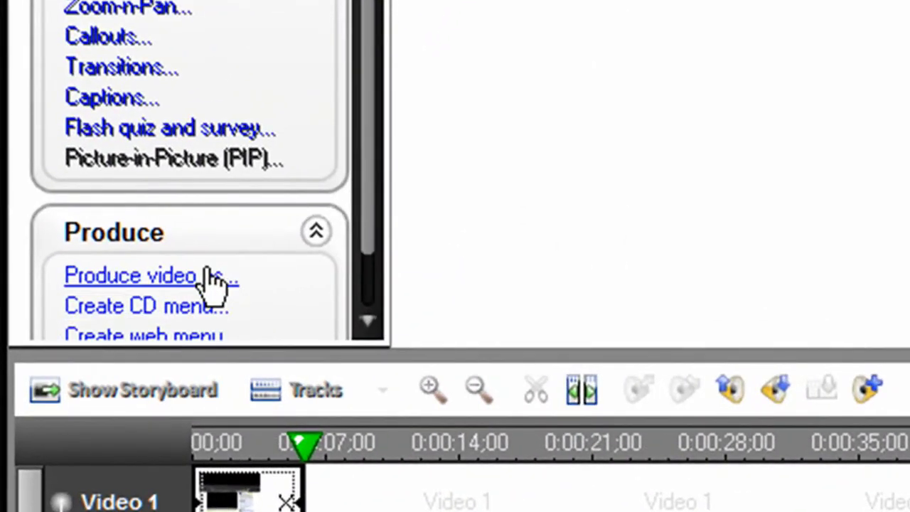
- Create a new production preset from the Add / Edit Preset manager
click(103, 333)
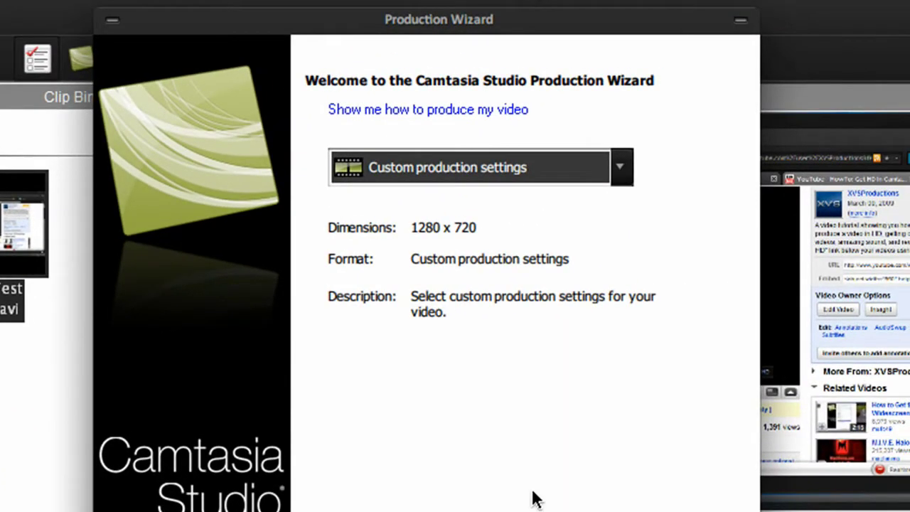
click(542, 168)
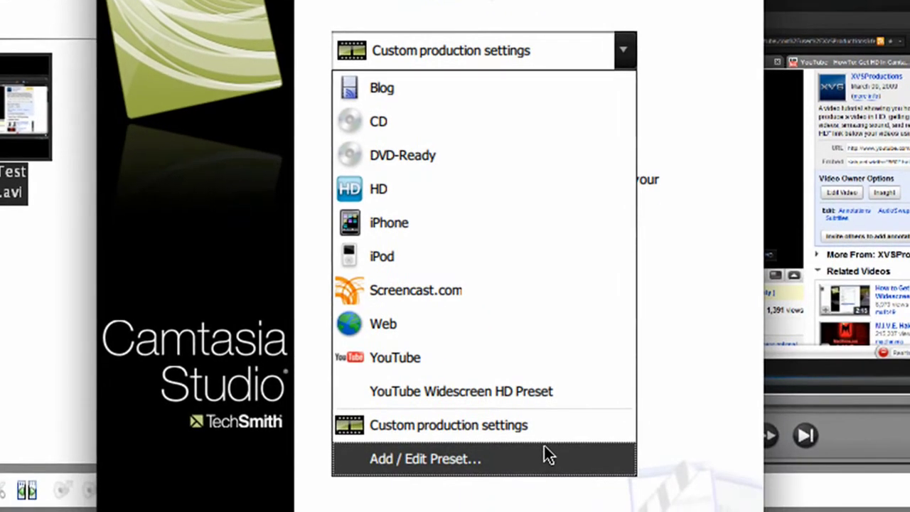
click(545, 492)
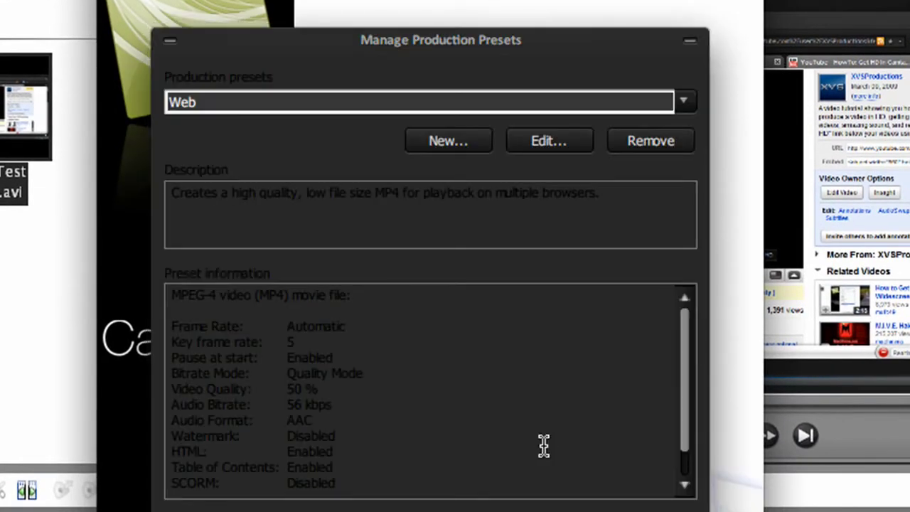
click(442, 141)
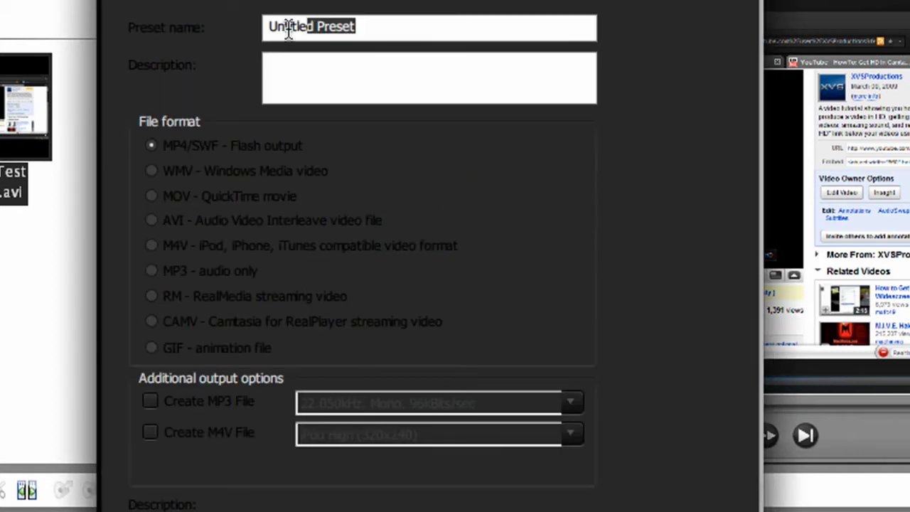
- Replace the default preset name with 'YouTube HD Preset #2'
click(311, 26)
drag(285, 26, 356, 29)
key(BackSpace)
key(BackSpace)
key(BackSpace)
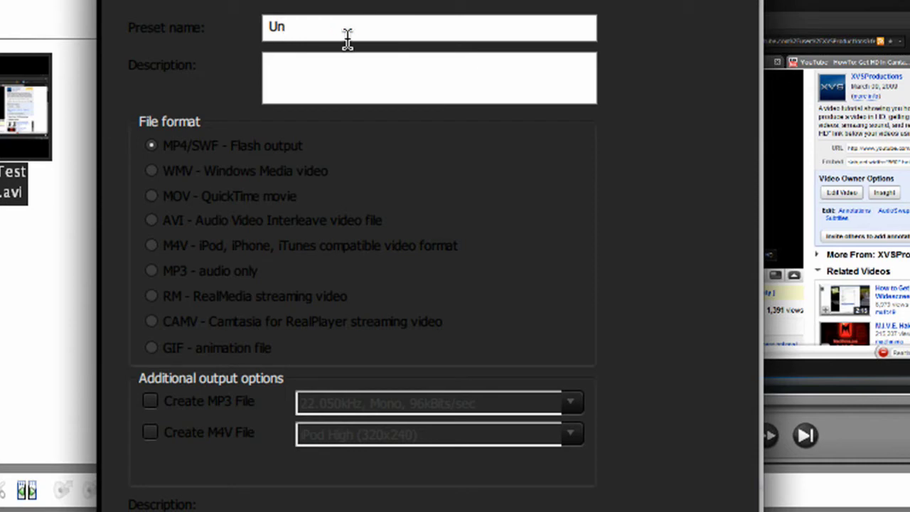
text(YouTube HD)
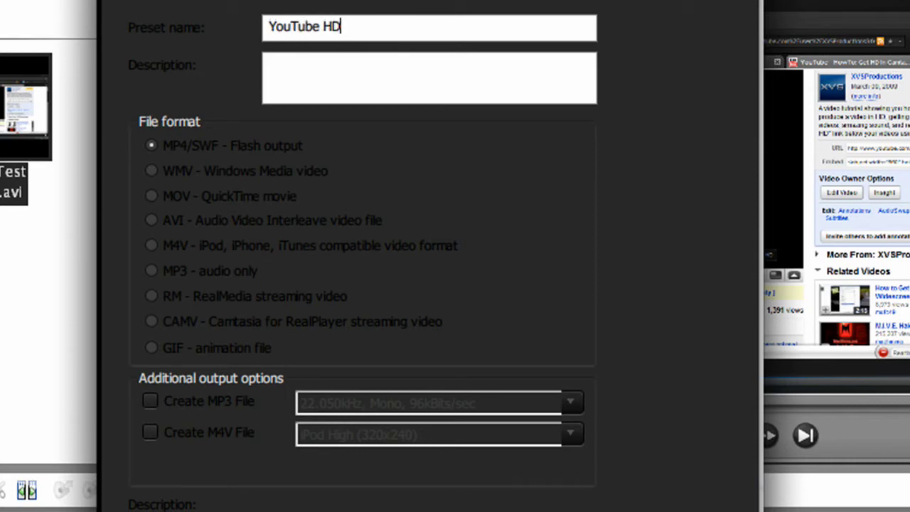
text( Preset )
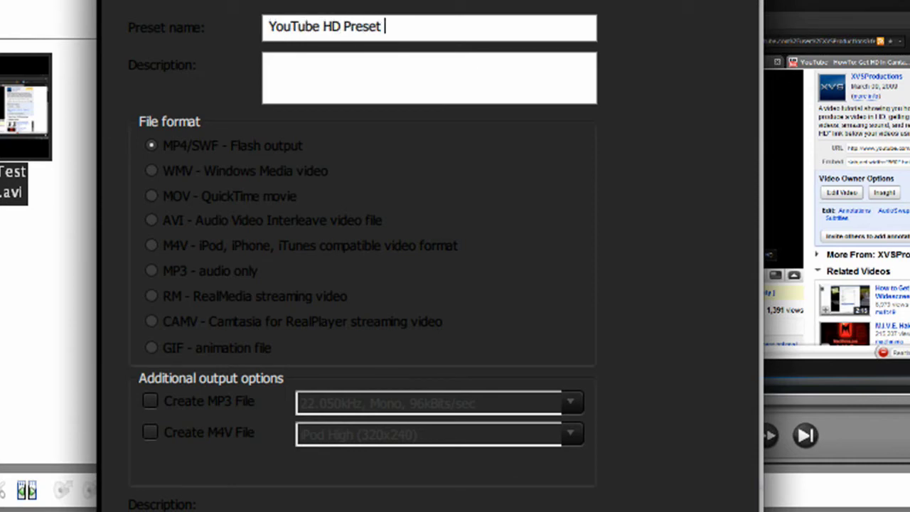
text(#2)
- Set QuickTime H.264 compression to 30 fps, key frames every 3, and Best quality
key(Return)
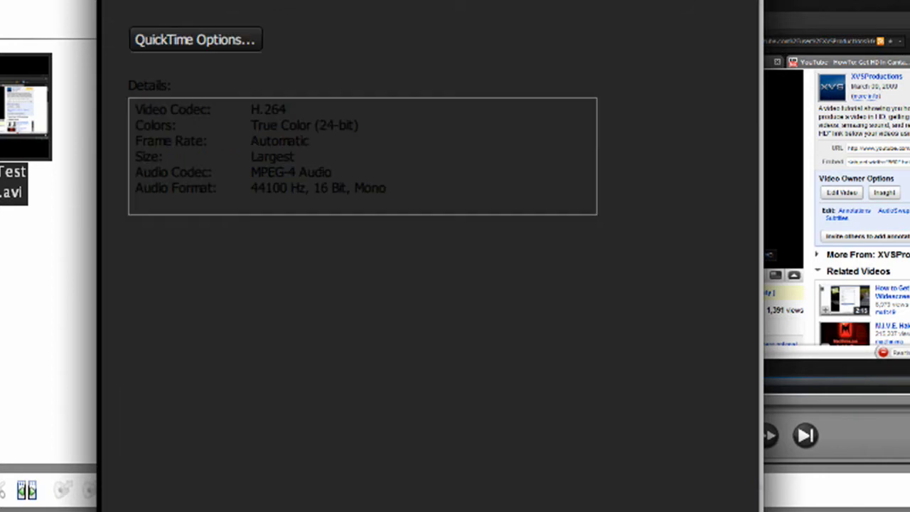
click(245, 43)
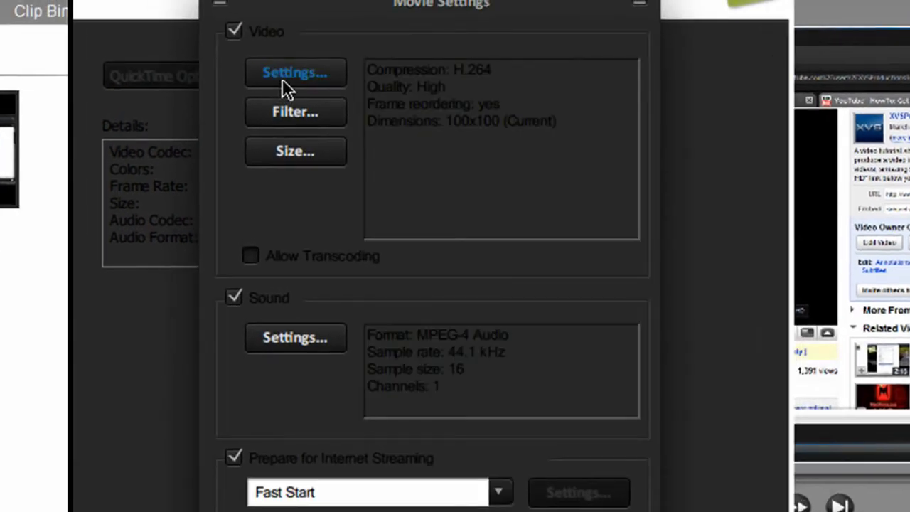
click(283, 79)
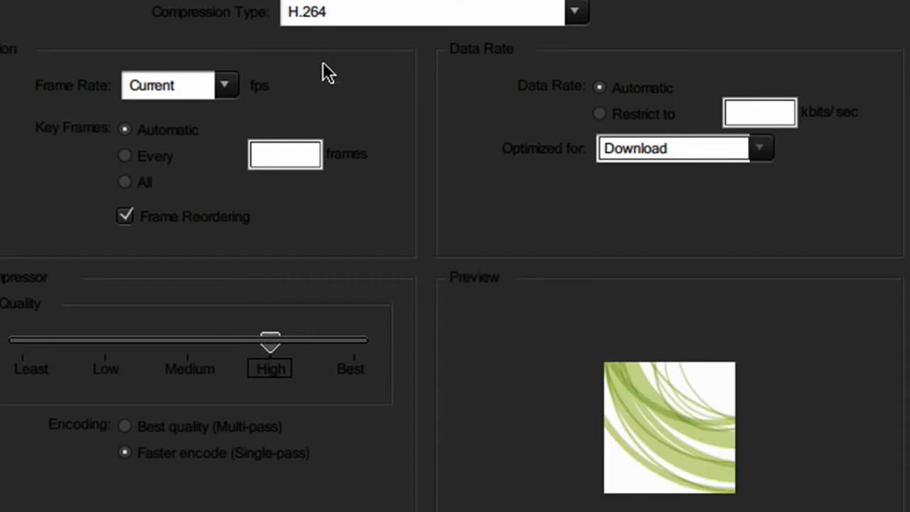
click(227, 86)
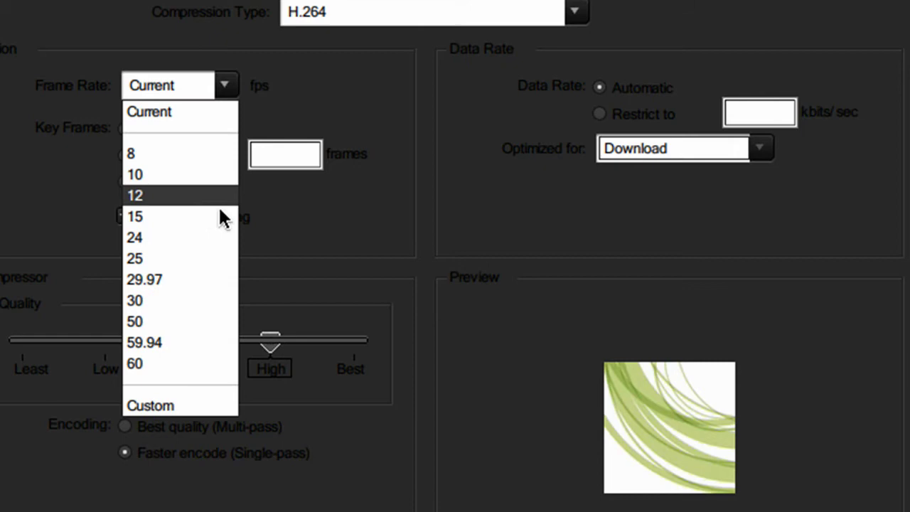
click(212, 297)
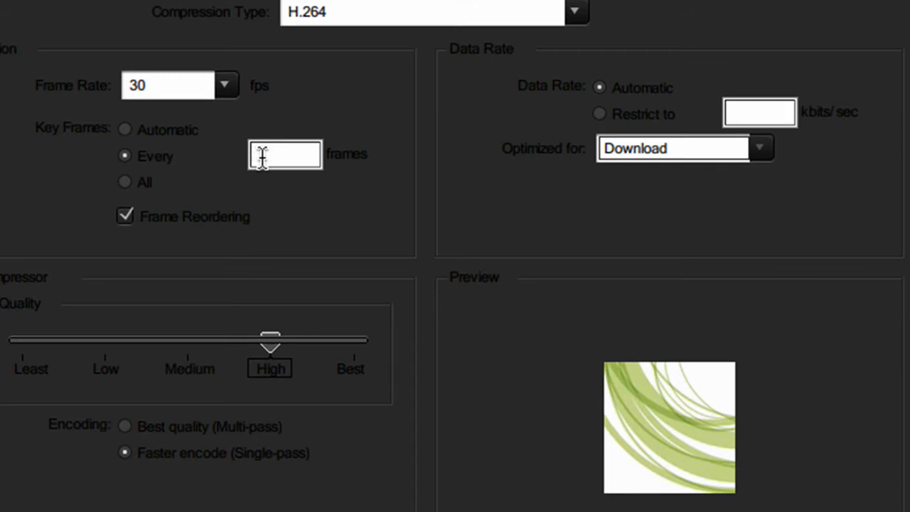
text(3)
drag(281, 341, 357, 349)
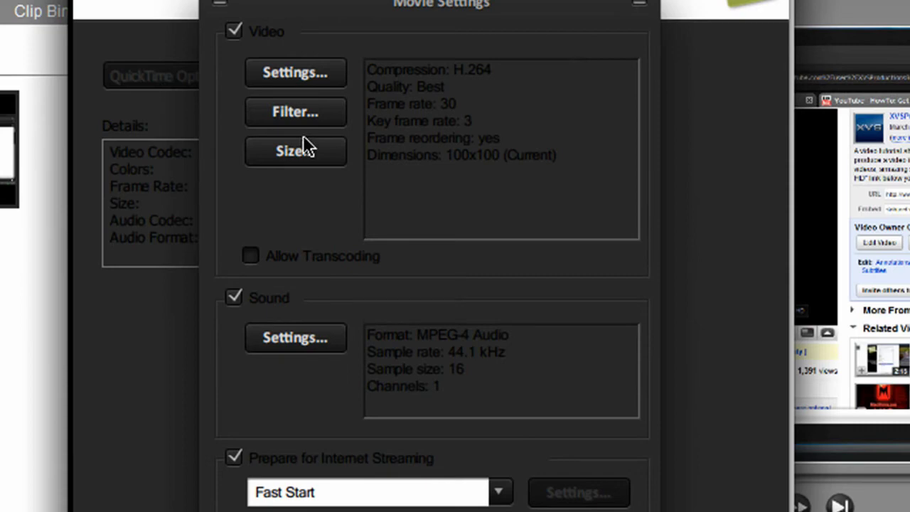
- Set the export size to HD 1280 x 720 16:9
click(303, 146)
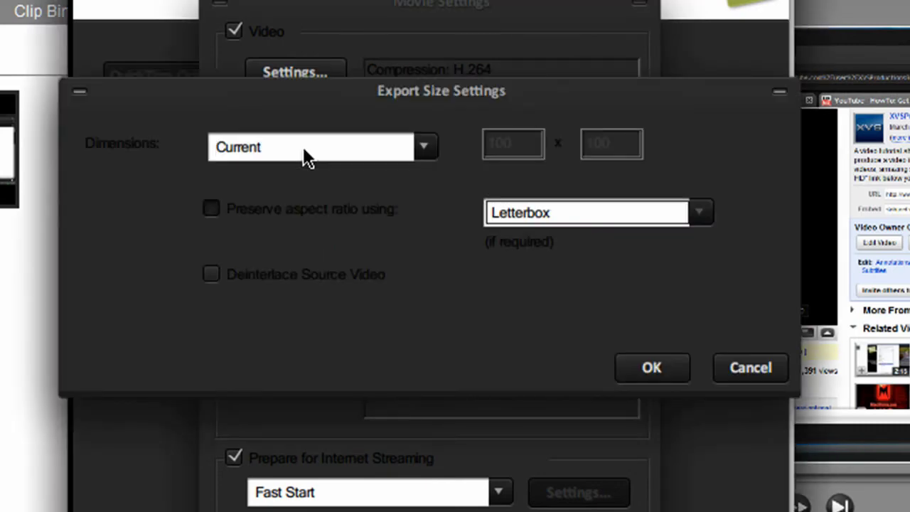
click(306, 150)
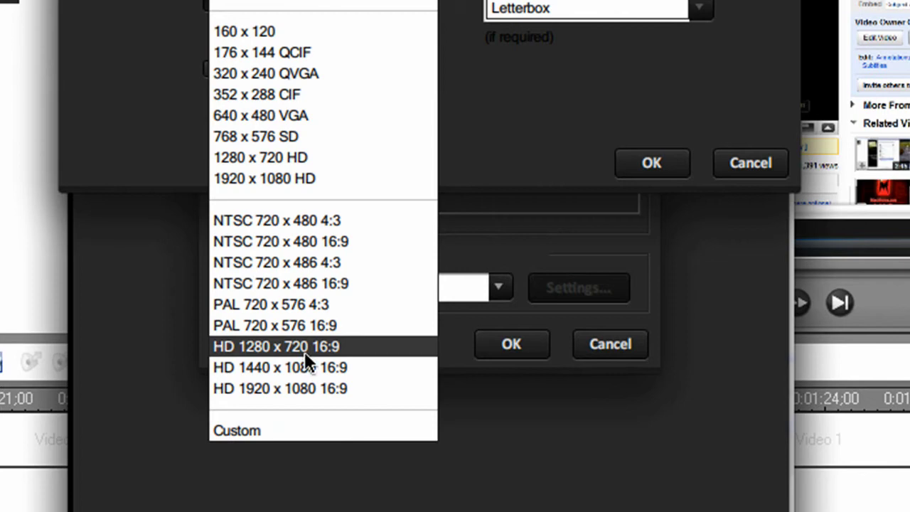
click(305, 346)
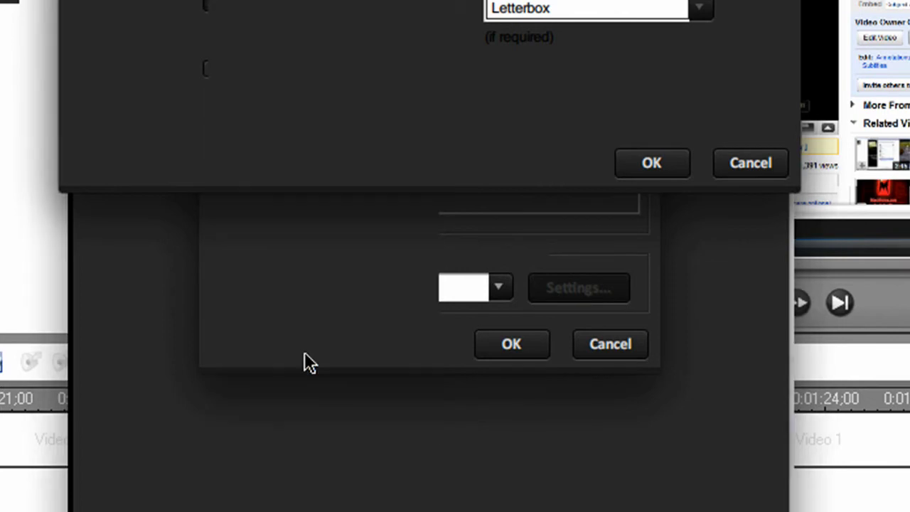
click(650, 165)
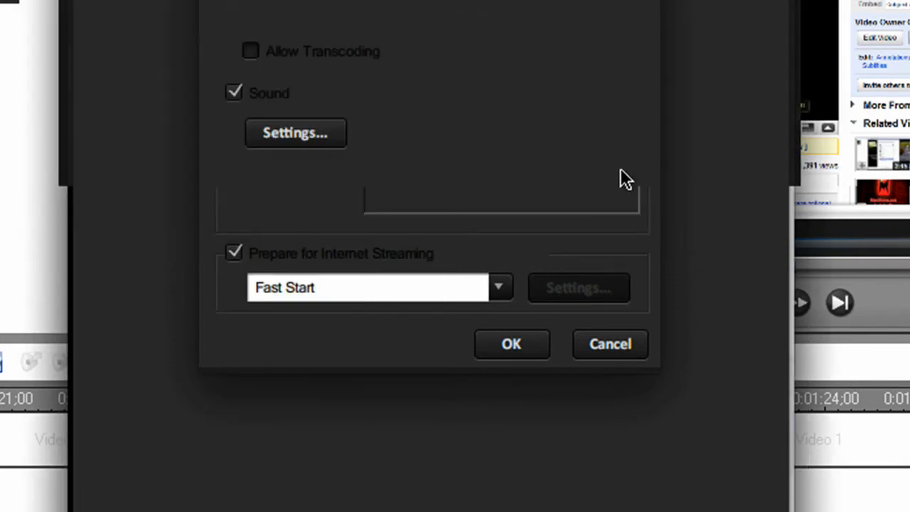
- Pick a sample rate and switch the movie sound to stereo
click(329, 135)
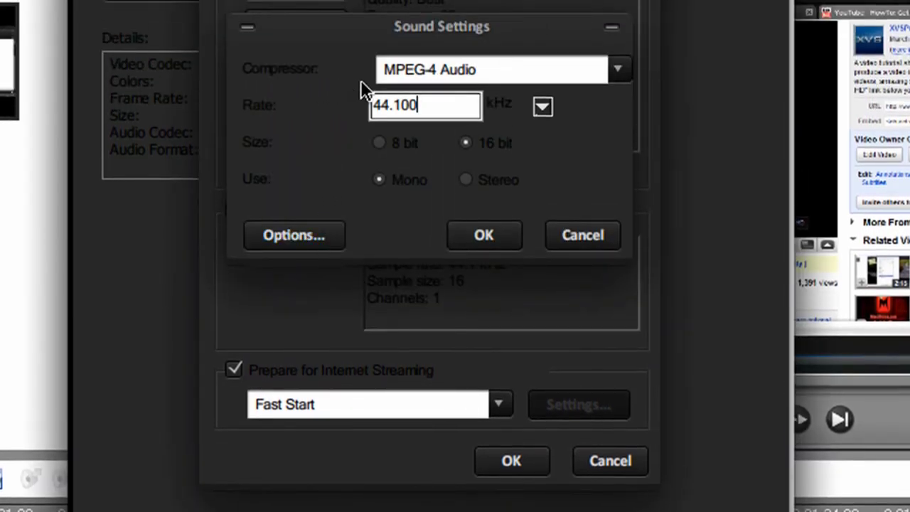
click(542, 107)
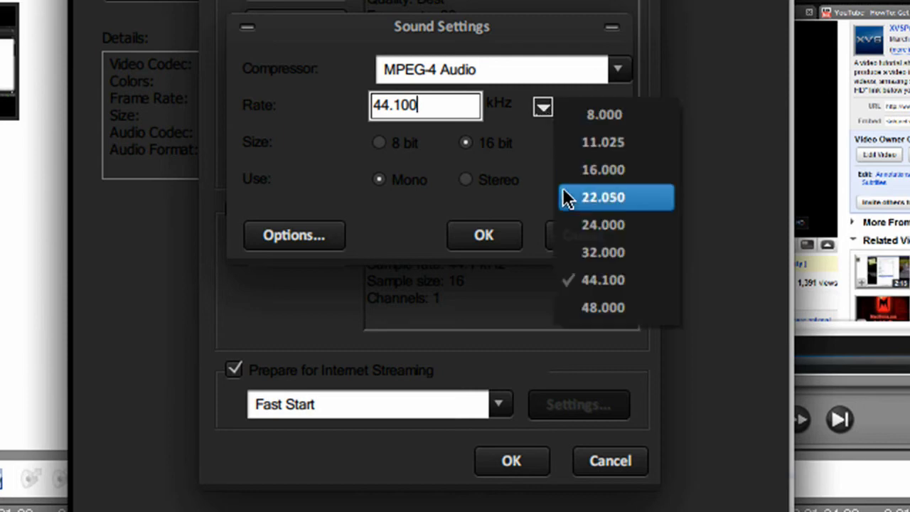
click(582, 285)
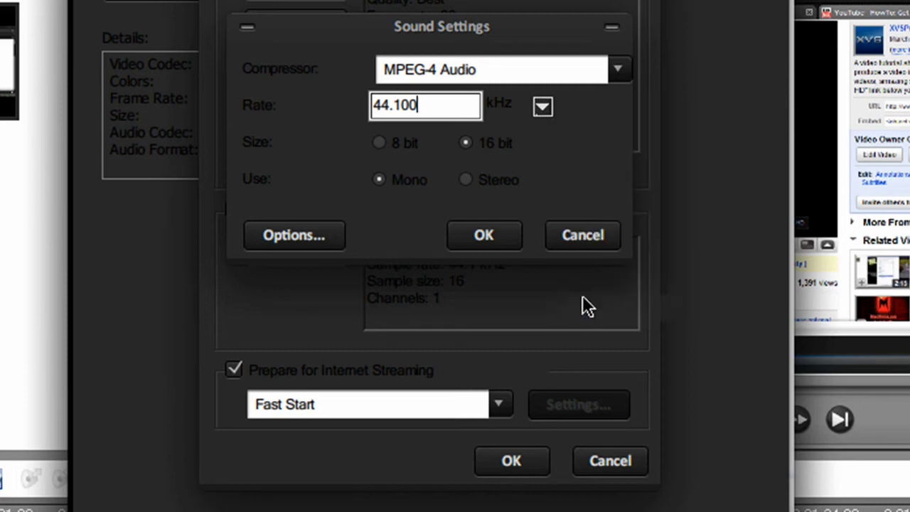
click(477, 178)
click(478, 237)
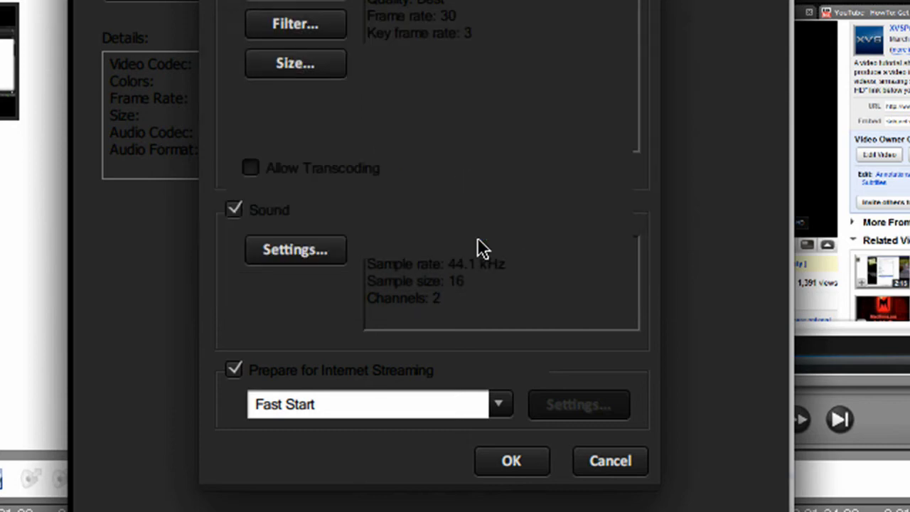
- Accept Movie Settings and enter a custom video size of width 1280, height 720
click(496, 462)
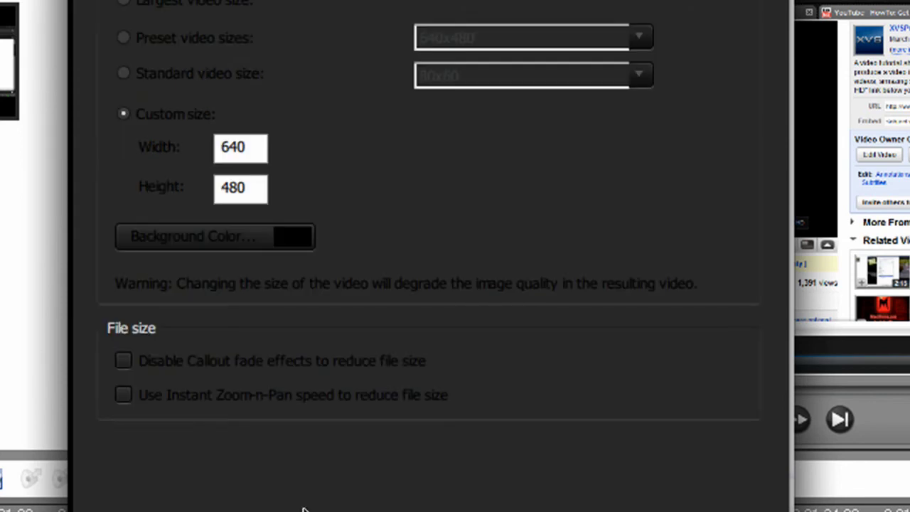
double_click(242, 148)
text(1280)
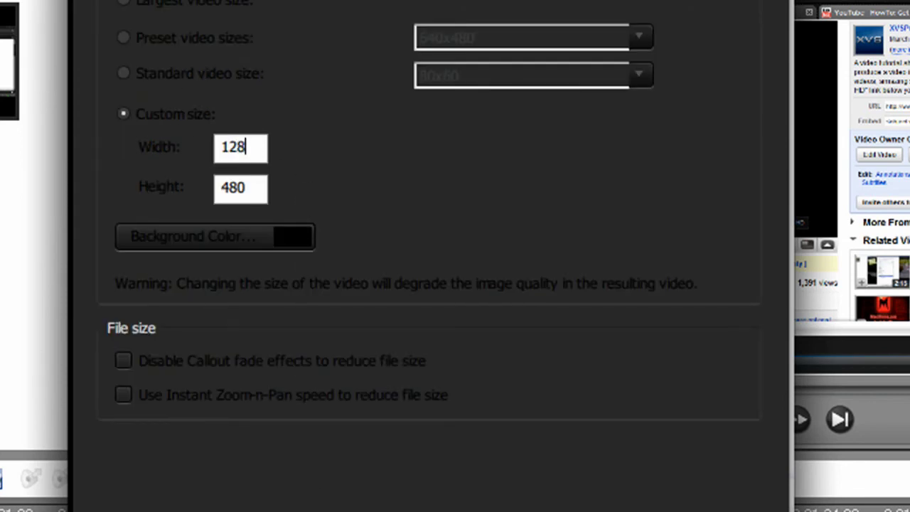
key(Tab)
text(720)
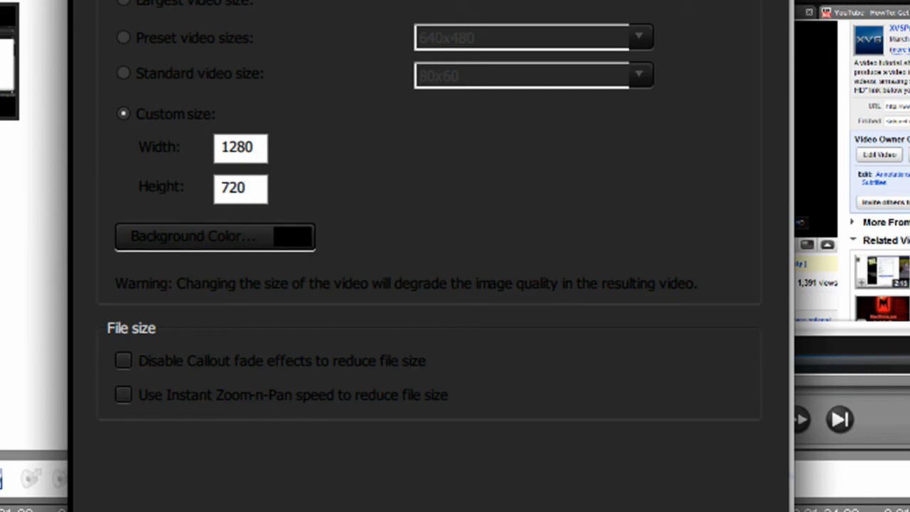
key(Return)
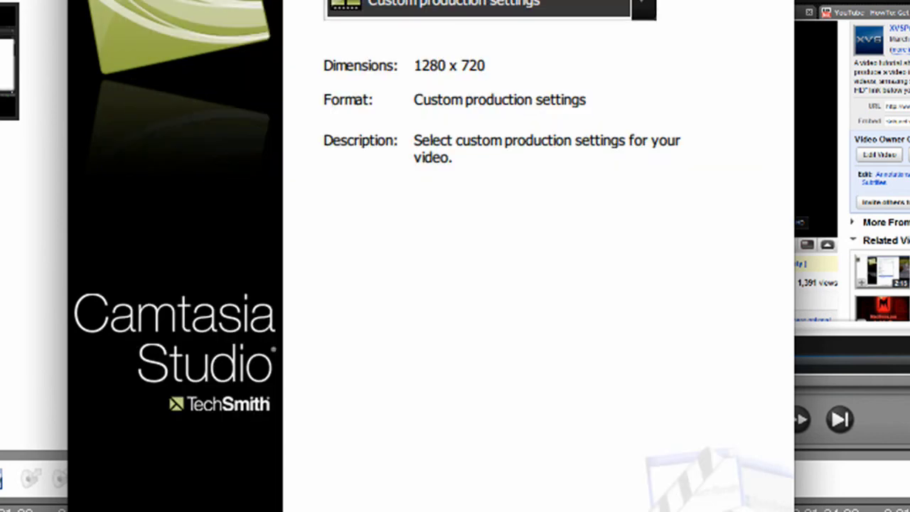
- Choose YouTube HD Preset #2 and enter HD as the production name
click(528, 4)
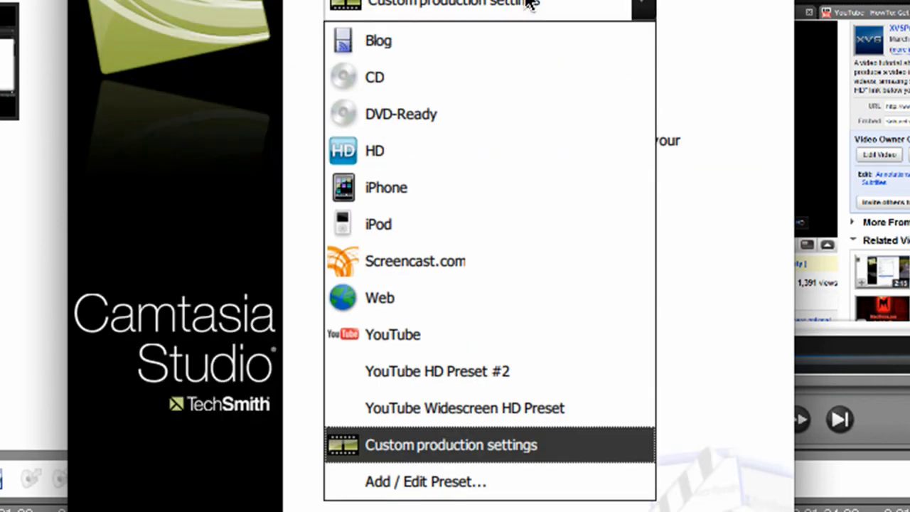
click(528, 368)
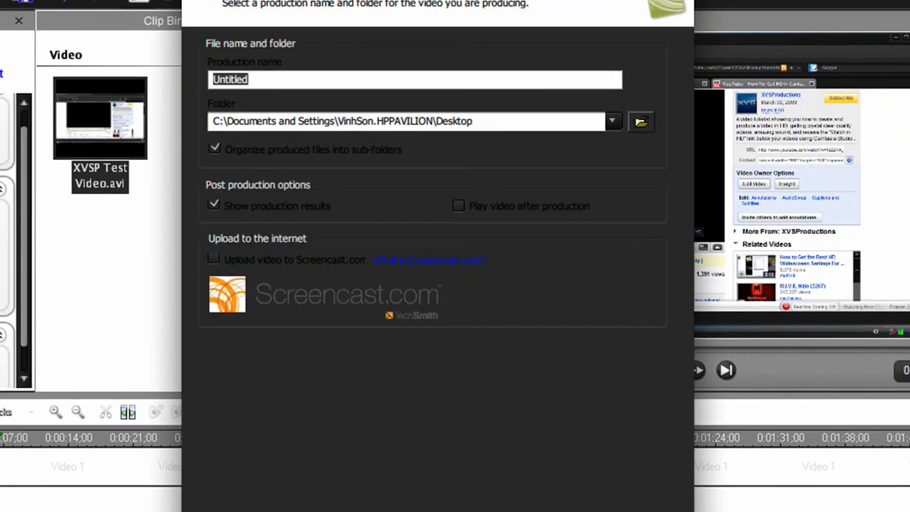
text(HD)
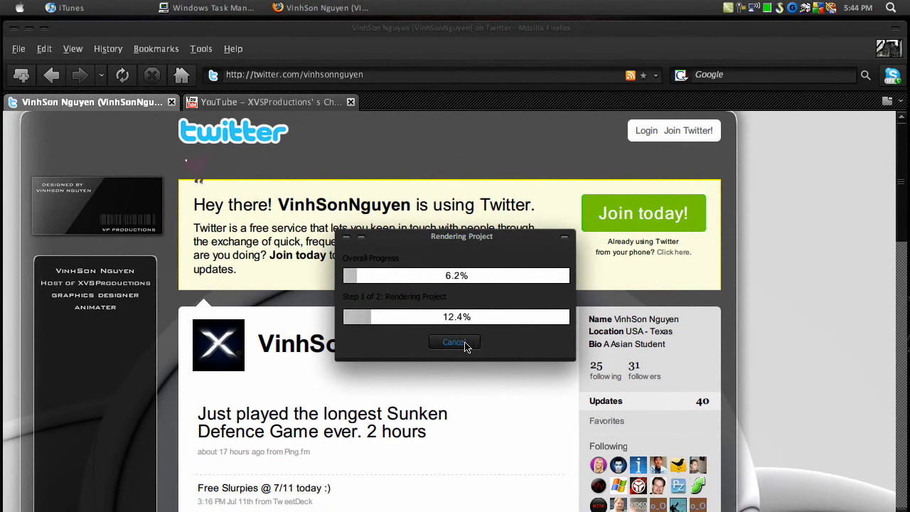
- Decline cancelling the HD render so it keeps running
click(465, 342)
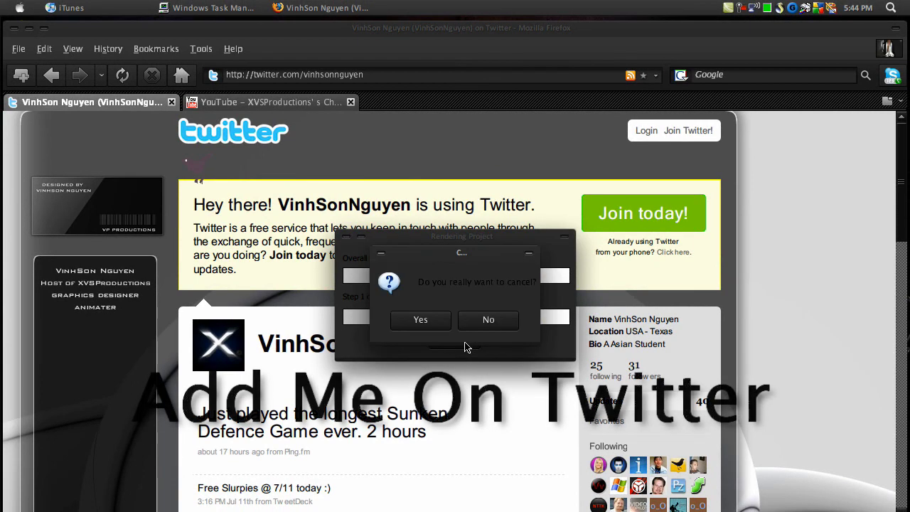
click(437, 320)
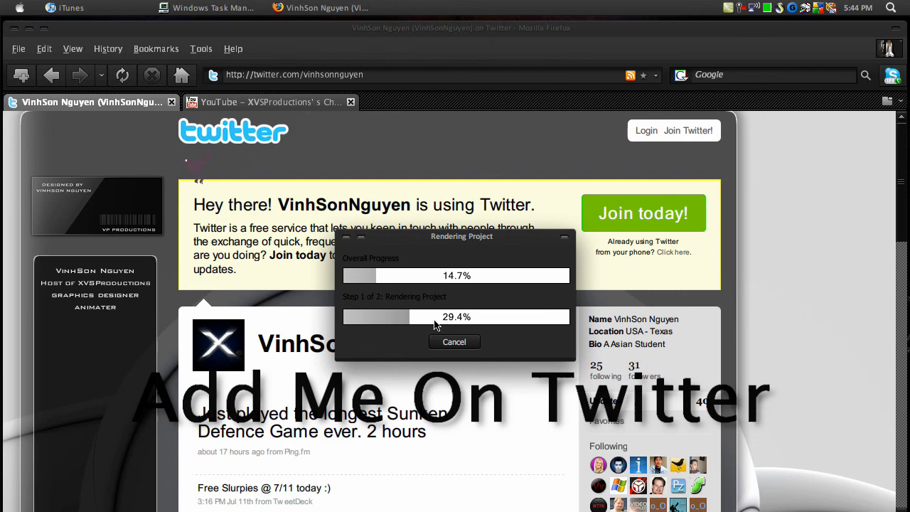